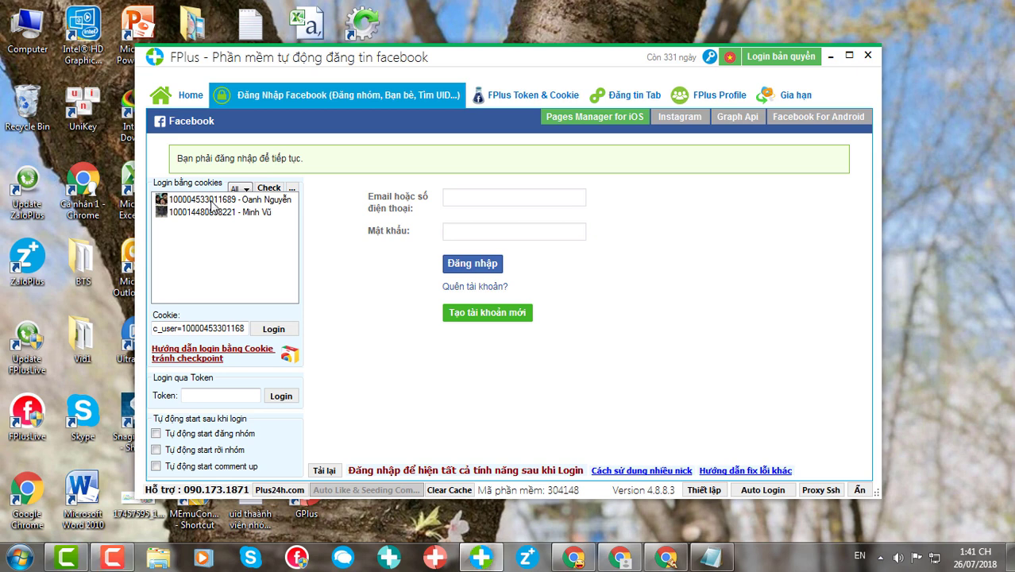
# Log in with the first saved cookie account, open adding friends from UID or suggestions, and choose API mode
pyautogui.doubleClick(212, 200)
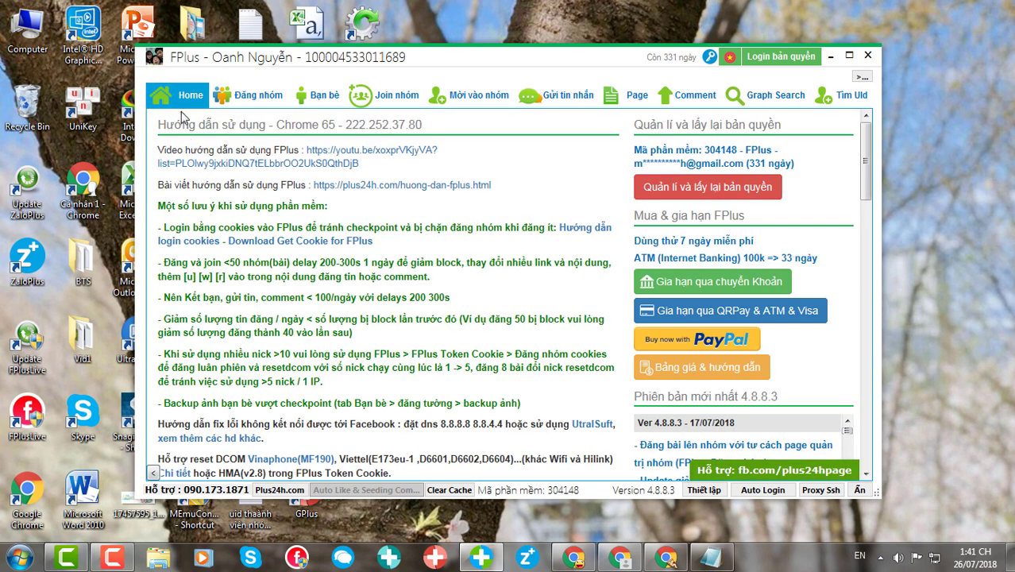
pyautogui.click(318, 97)
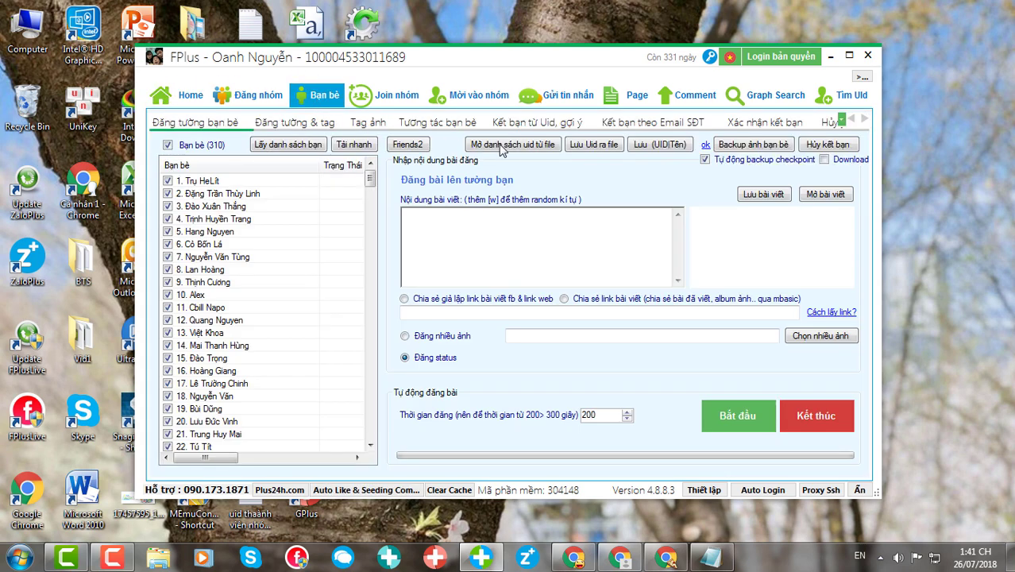
pyautogui.click(541, 122)
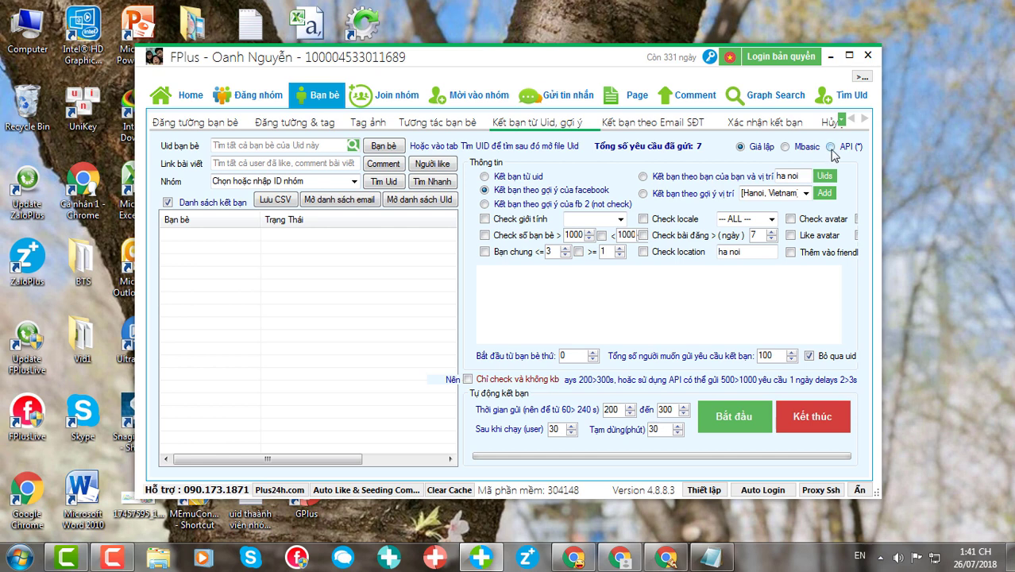
pyautogui.click(831, 148)
# Open the UID lookup for the friend UID field and copy the Facebook profile's URL from the browser
pyautogui.click(217, 145)
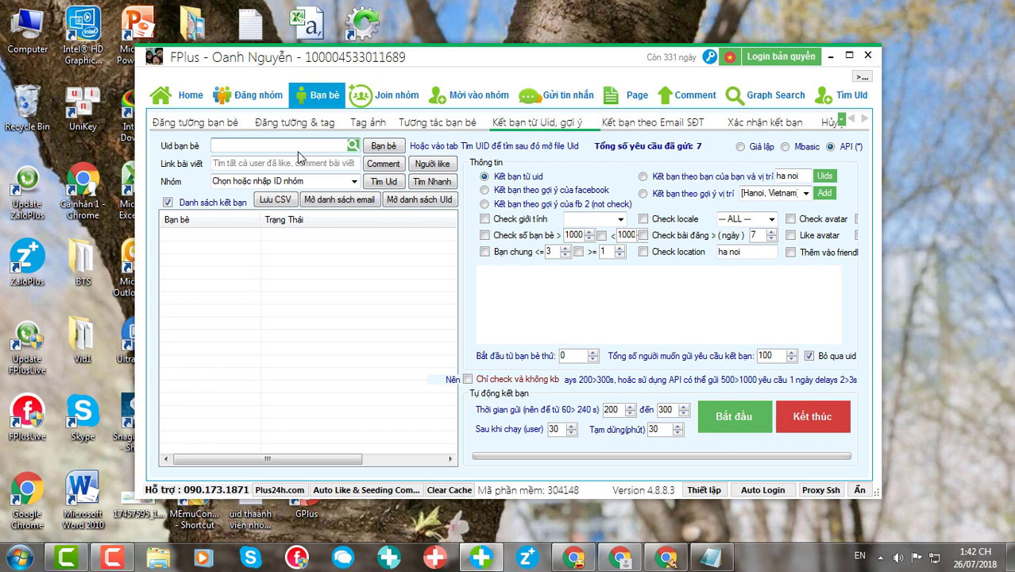
pyautogui.click(352, 148)
pyautogui.click(352, 148)
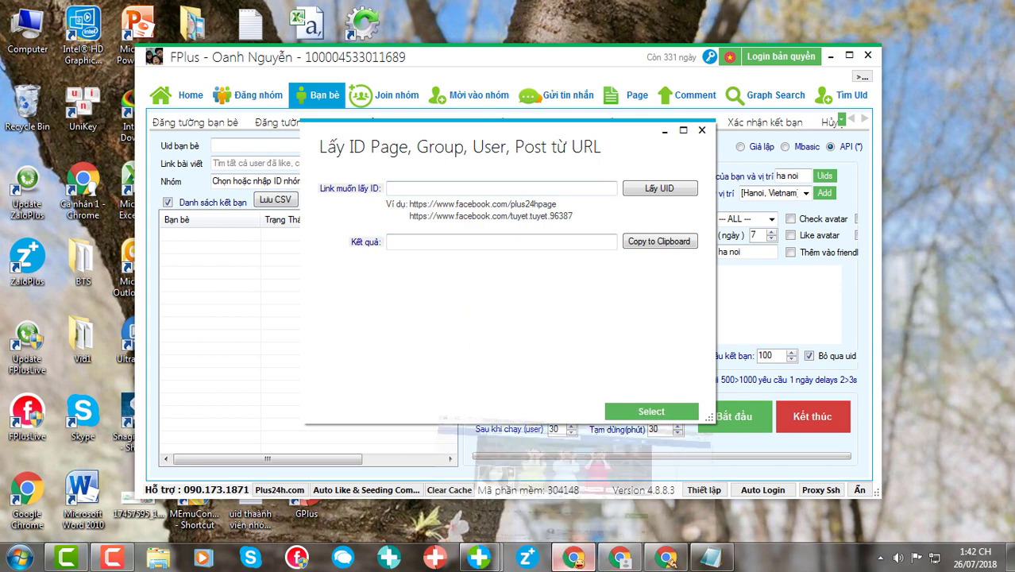
pyautogui.click(574, 557)
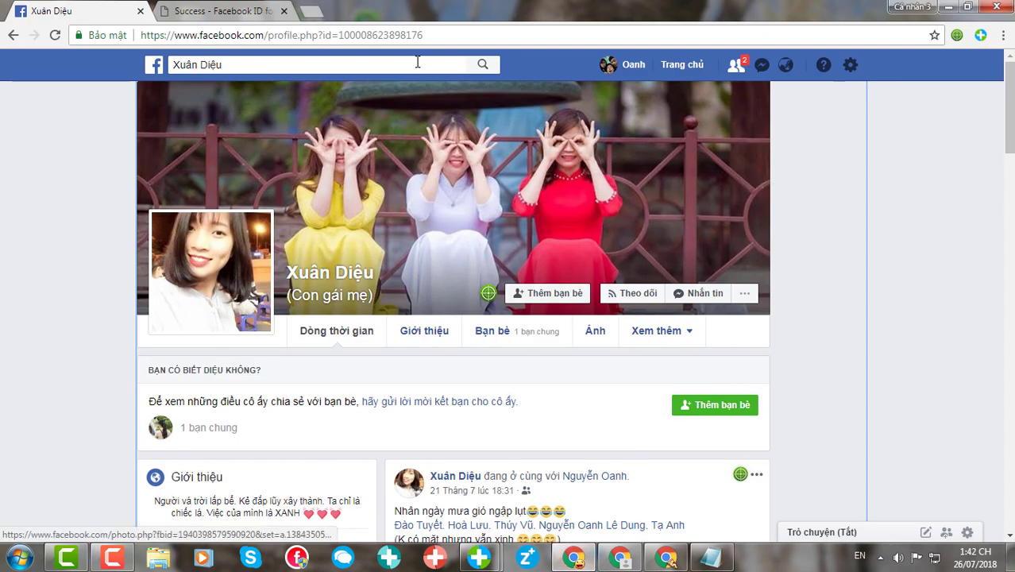
pyautogui.click(438, 35)
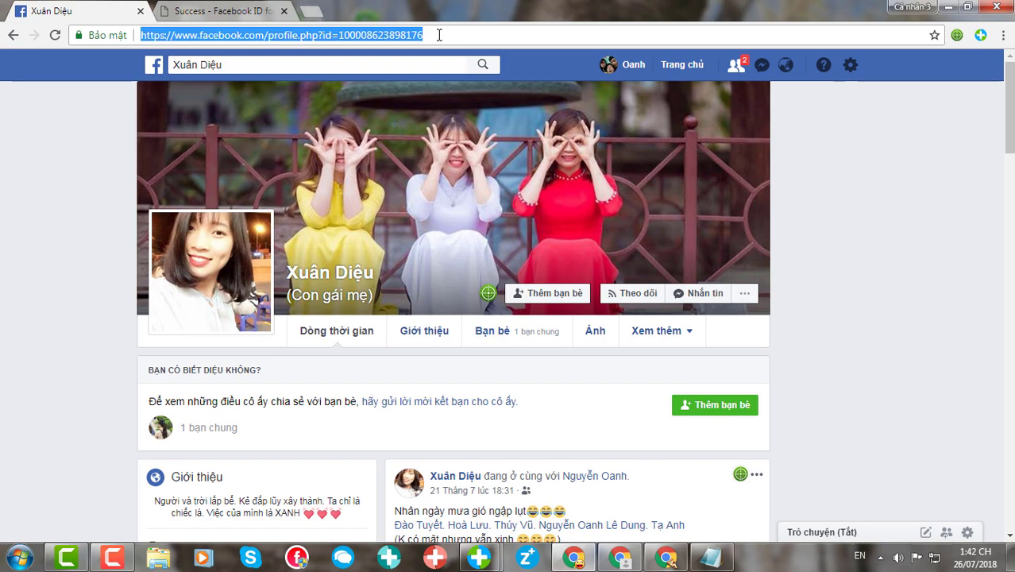
pyautogui.rightClick(438, 35)
pyautogui.click(476, 85)
pyautogui.click(948, 6)
# Paste the copied profile URL as the link to look up and retrieve its UID
pyautogui.click(445, 189)
pyautogui.rightClick(440, 189)
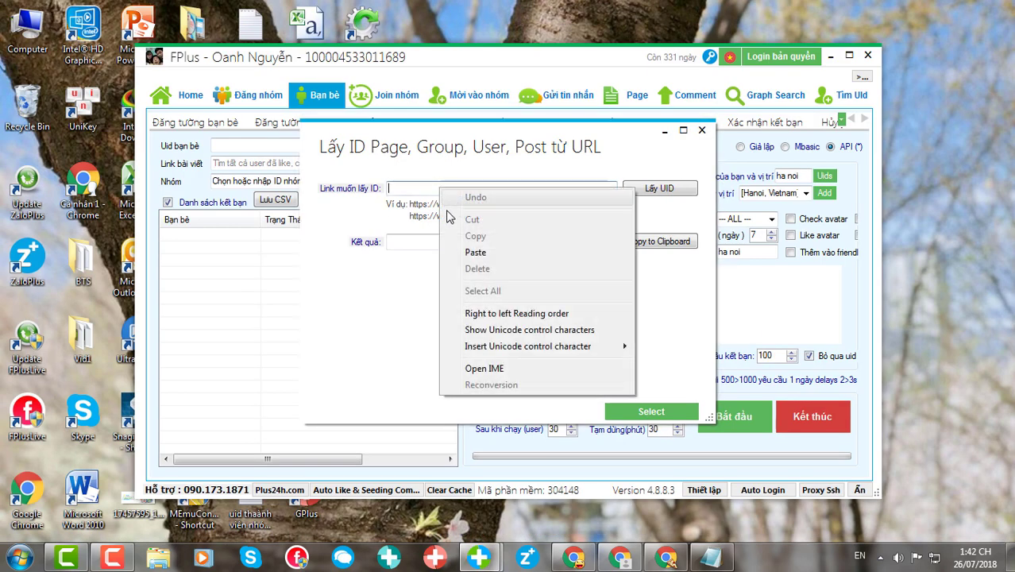
pyautogui.click(470, 251)
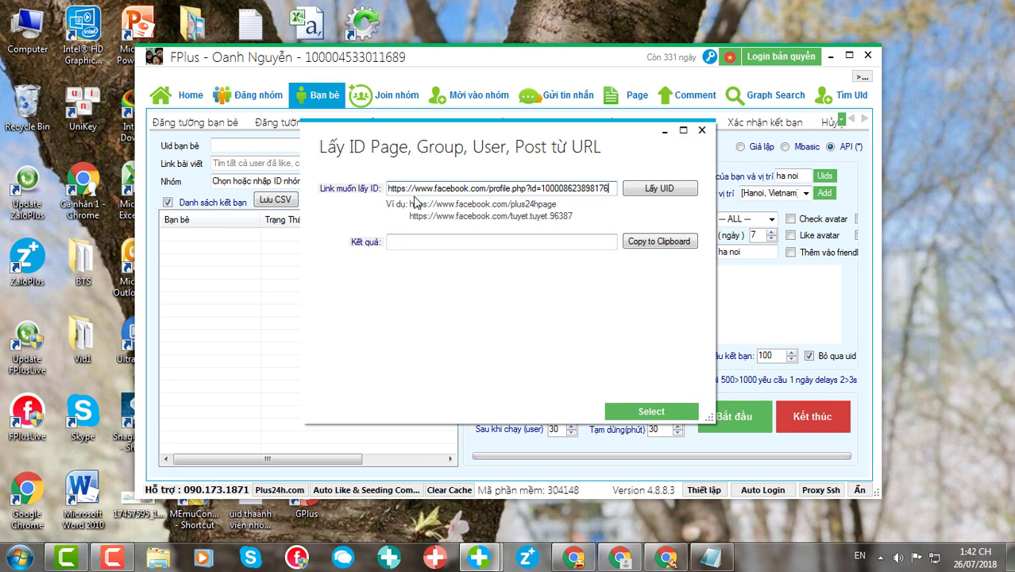
pyautogui.click(659, 188)
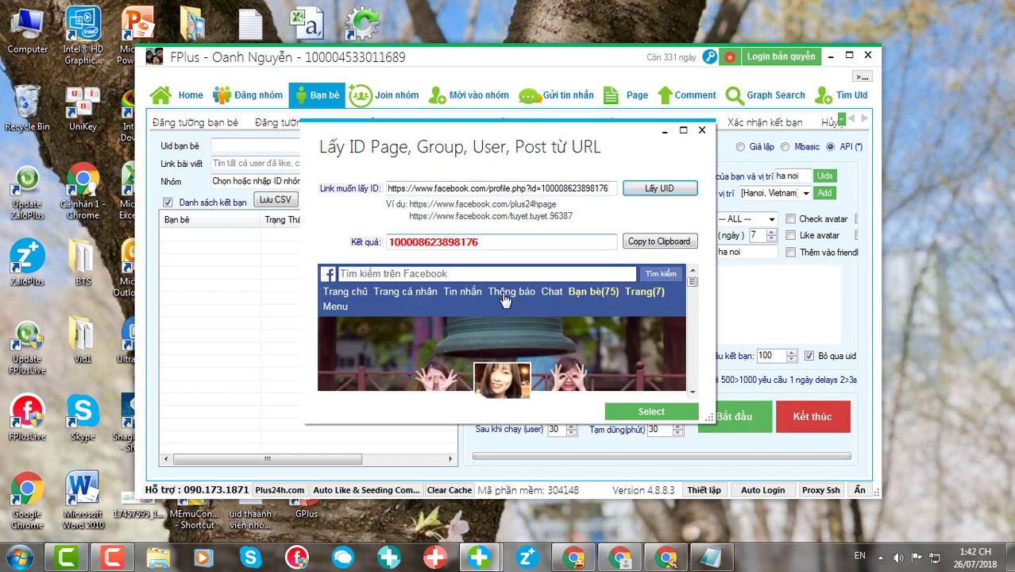
# Copy the retrieved UID, close the lookup, paste it as the friend UID, and load that profile's friends
pyautogui.click(487, 246)
pyautogui.moveTo(486, 246); pyautogui.dragTo(387, 248)
pyautogui.rightClick(503, 243)
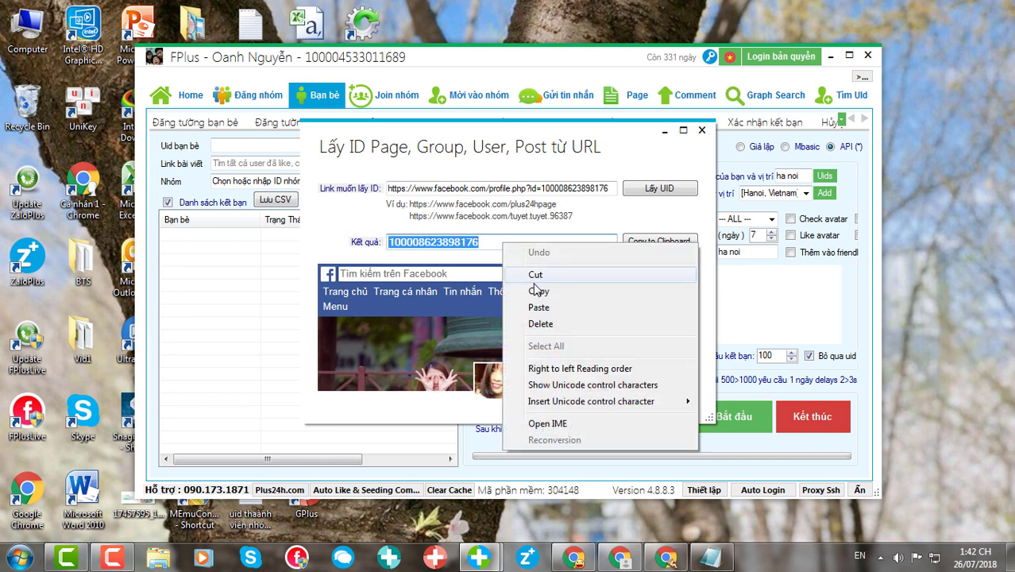
pyautogui.click(537, 290)
pyautogui.click(701, 130)
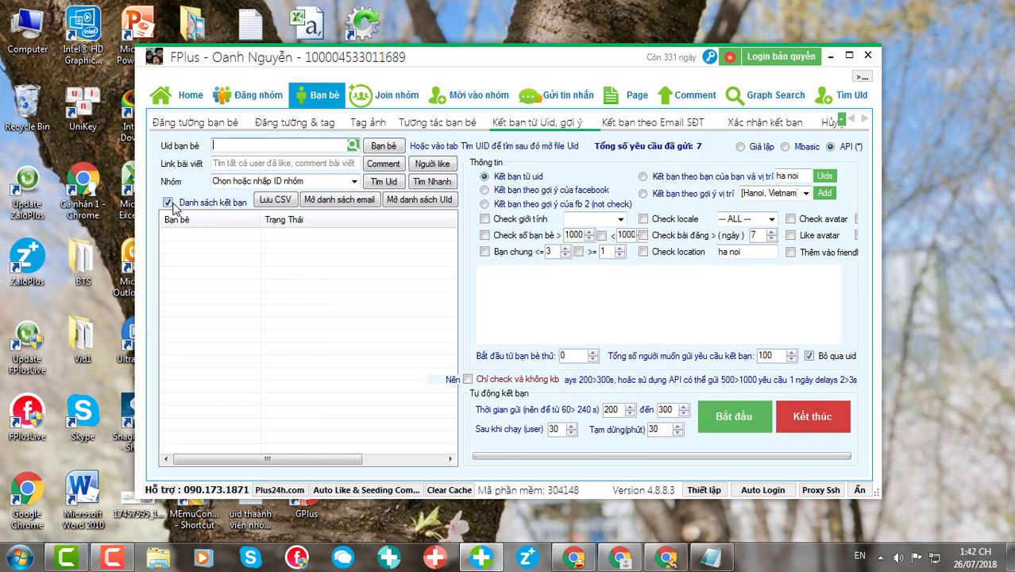
pyautogui.rightClick(228, 145)
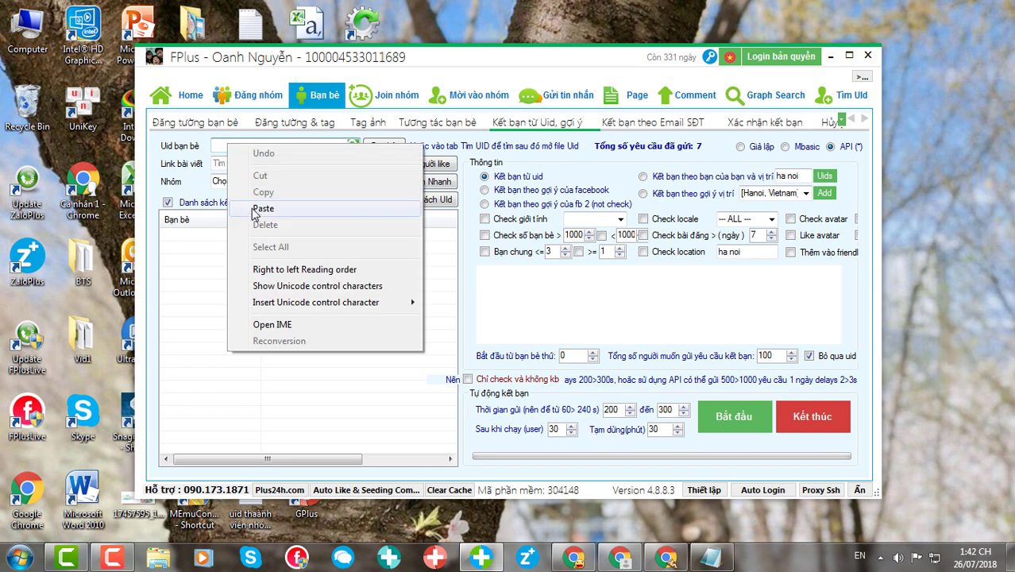
pyautogui.click(256, 206)
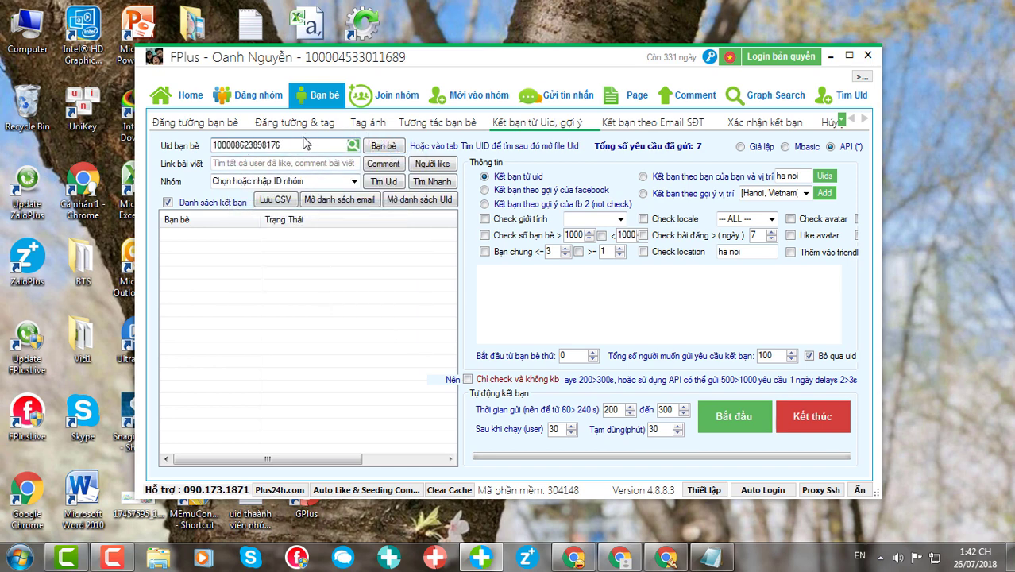
pyautogui.click(389, 148)
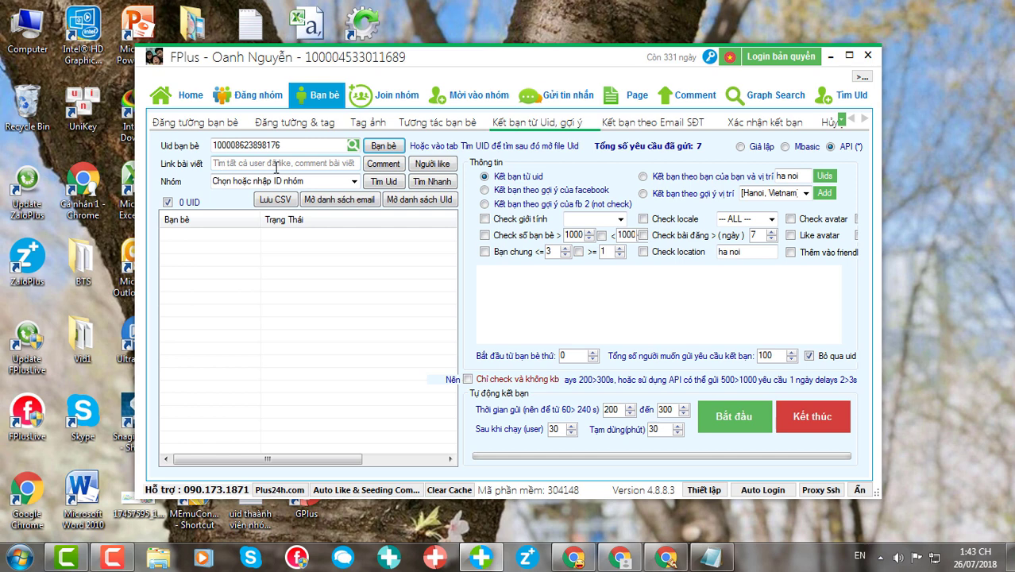
# Switch to the Plus24h Facebook page in Chrome and copy the link address of the 13 July live video post
pyautogui.moveTo(620, 557)
pyautogui.click(681, 524)
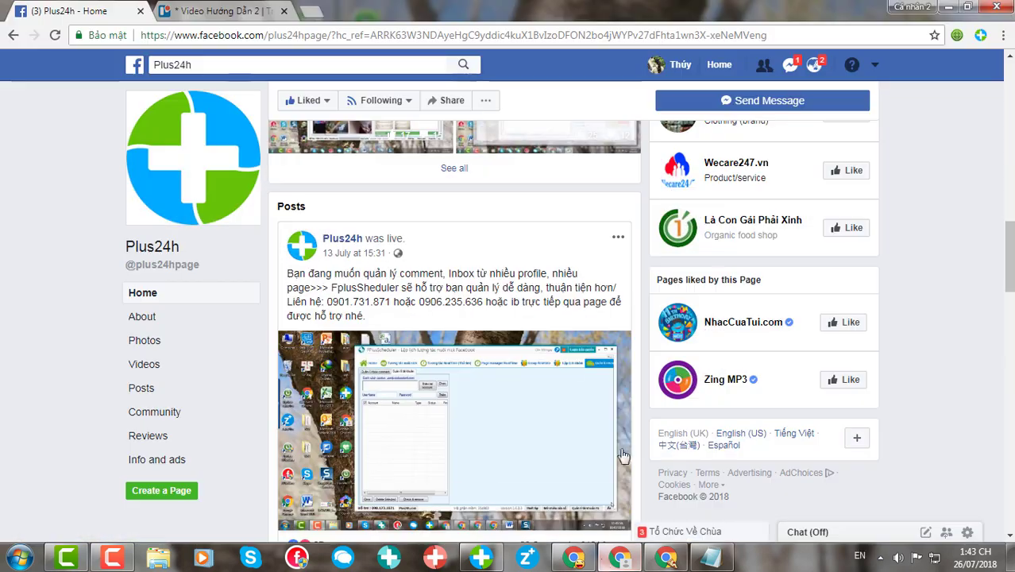
pyautogui.scroll(-2, 385, 420)
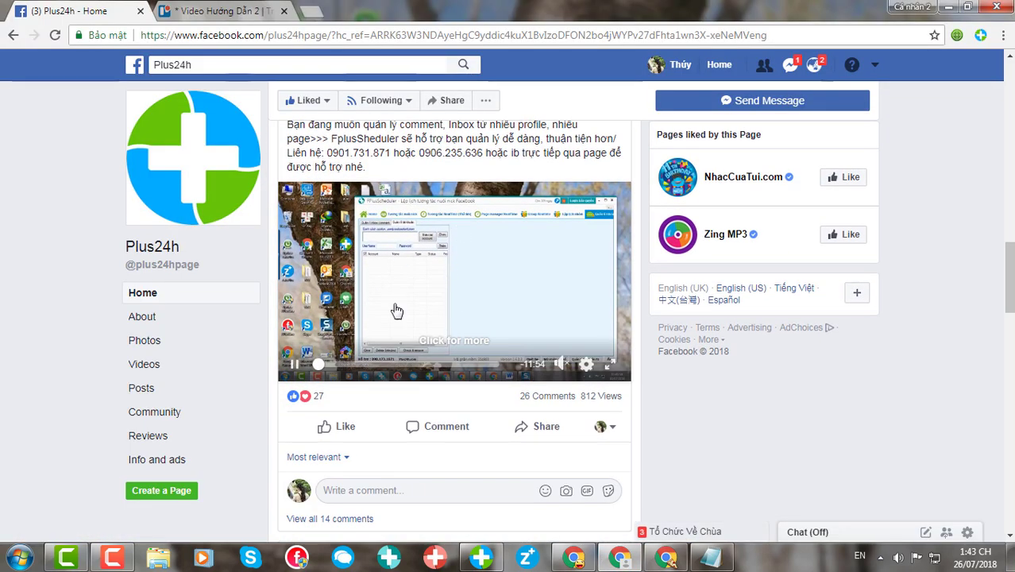
pyautogui.scroll(2, 396, 311)
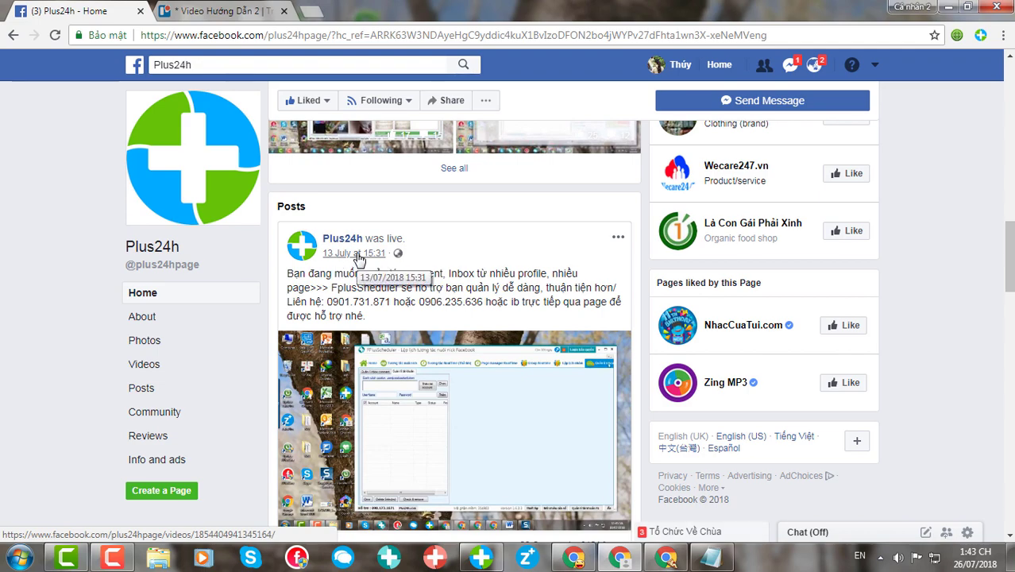
pyautogui.rightClick(358, 259)
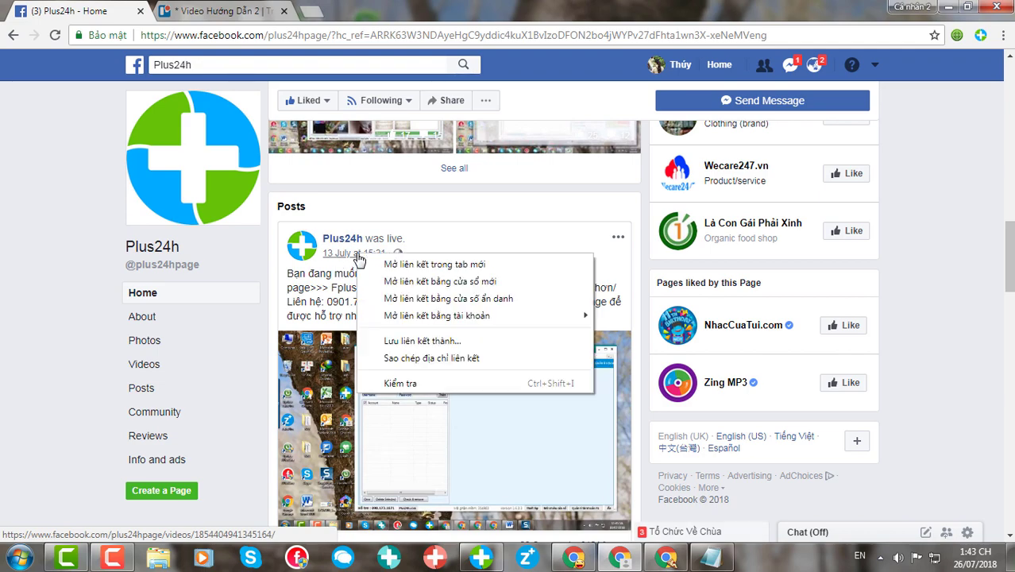
pyautogui.click(400, 358)
pyautogui.click(944, 7)
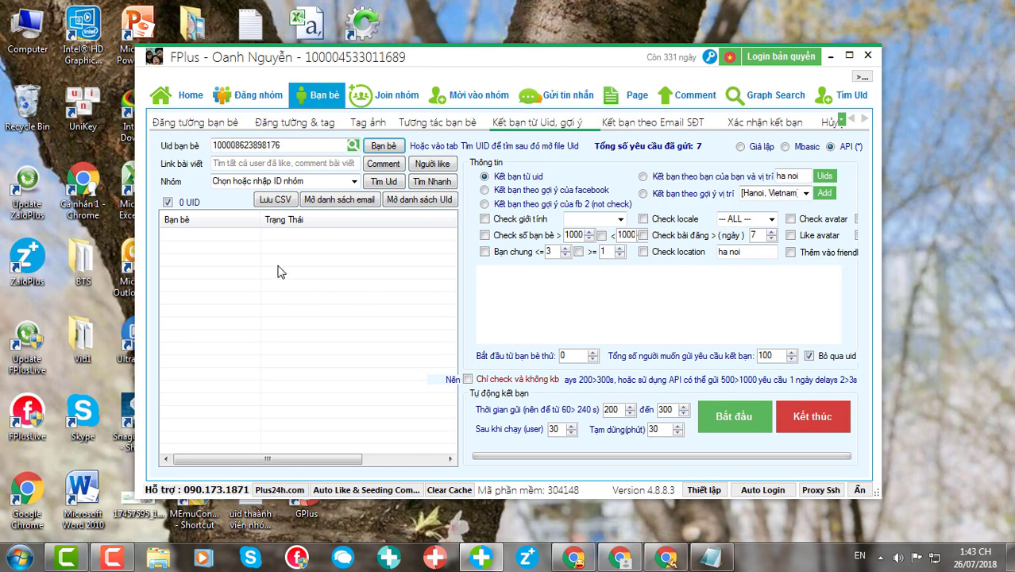
# Paste the copied address as the post link and load the people who liked the post
pyautogui.click(241, 164)
pyautogui.rightClick(241, 165)
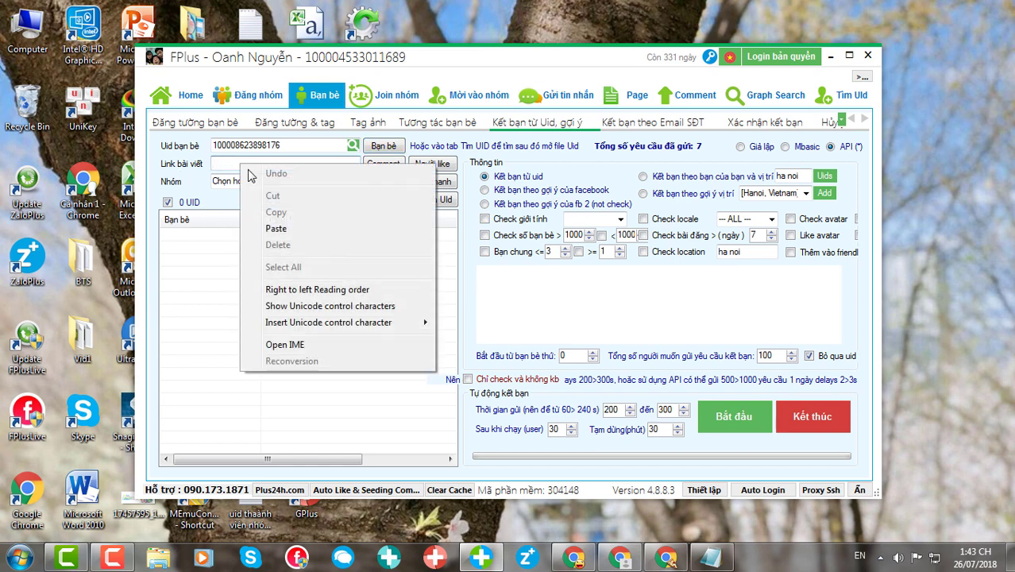
pyautogui.click(278, 228)
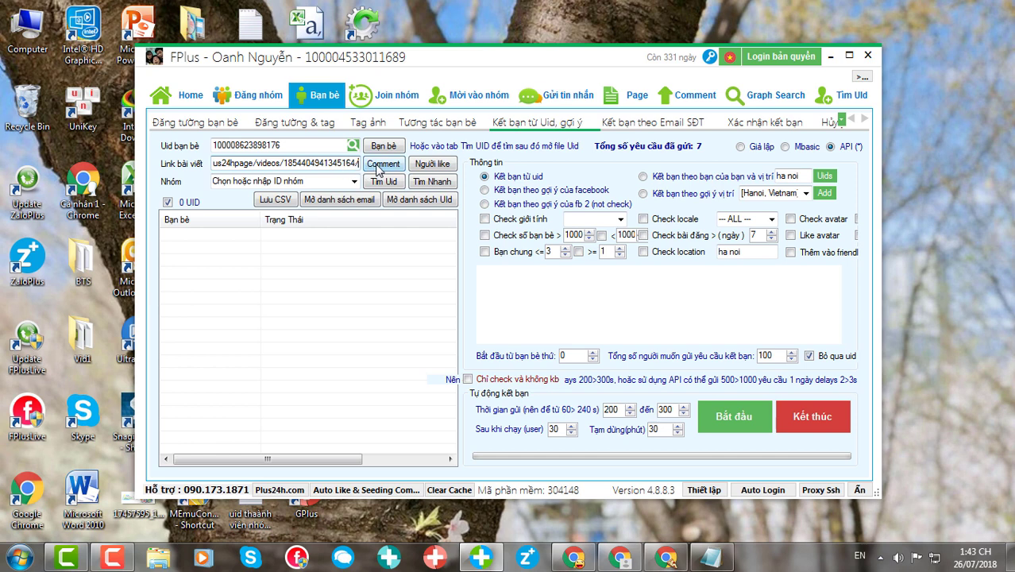
pyautogui.click(442, 170)
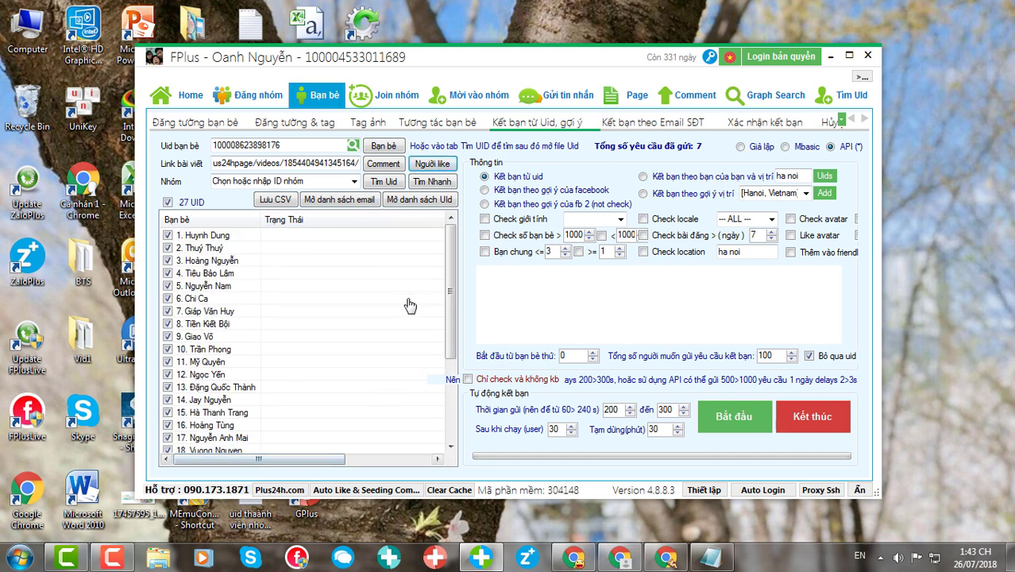
pyautogui.moveTo(449, 259)
pyautogui.mouseDown()
pyautogui.moveTo(449, 349)
pyautogui.moveTo(449, 252)
pyautogui.mouseUp()
# Choose the group "BTS Vietnamese Fanpage" and load its member UIDs with the quick search
pyautogui.click(354, 181)
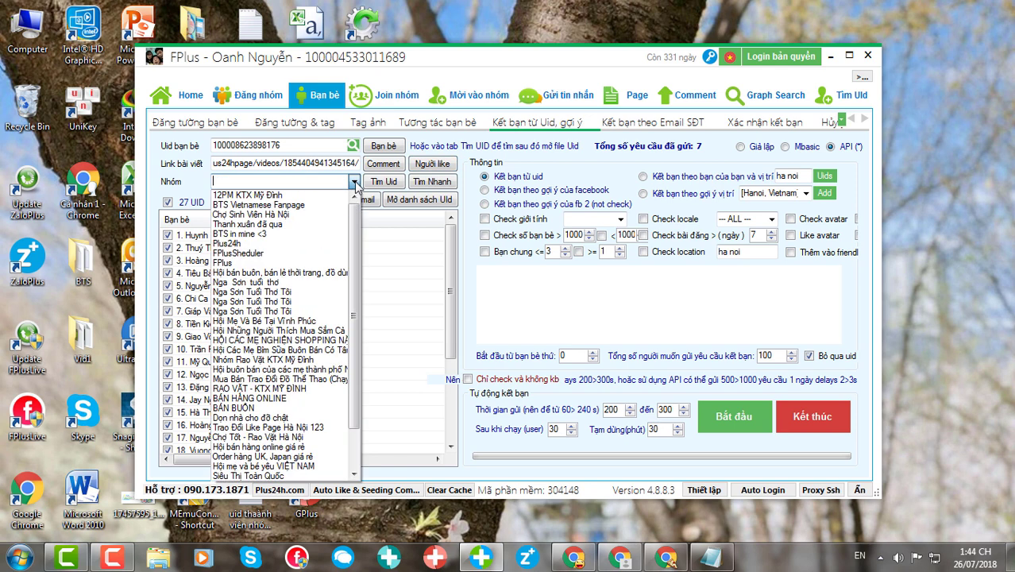
pyautogui.click(241, 205)
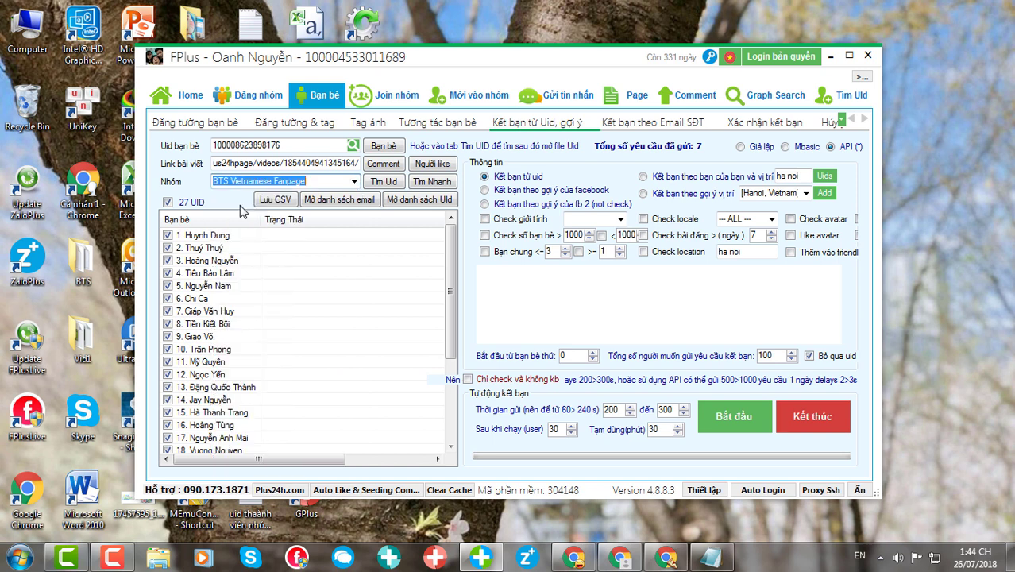
pyautogui.click(428, 182)
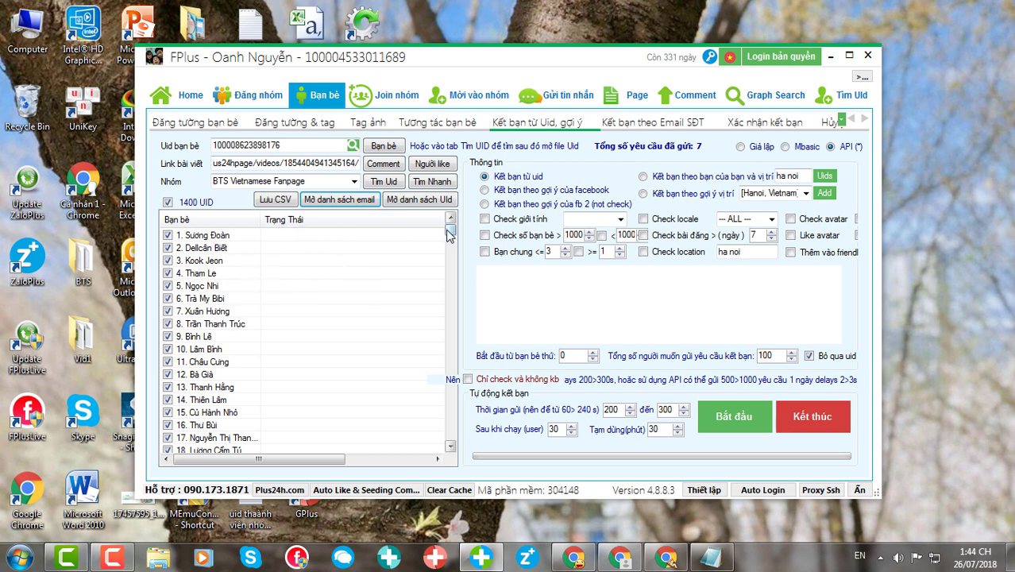
pyautogui.moveTo(448, 232)
pyautogui.mouseDown()
pyautogui.moveTo(449, 272)
pyautogui.moveTo(449, 229)
pyautogui.mouseUp()
pyautogui.click(398, 200)
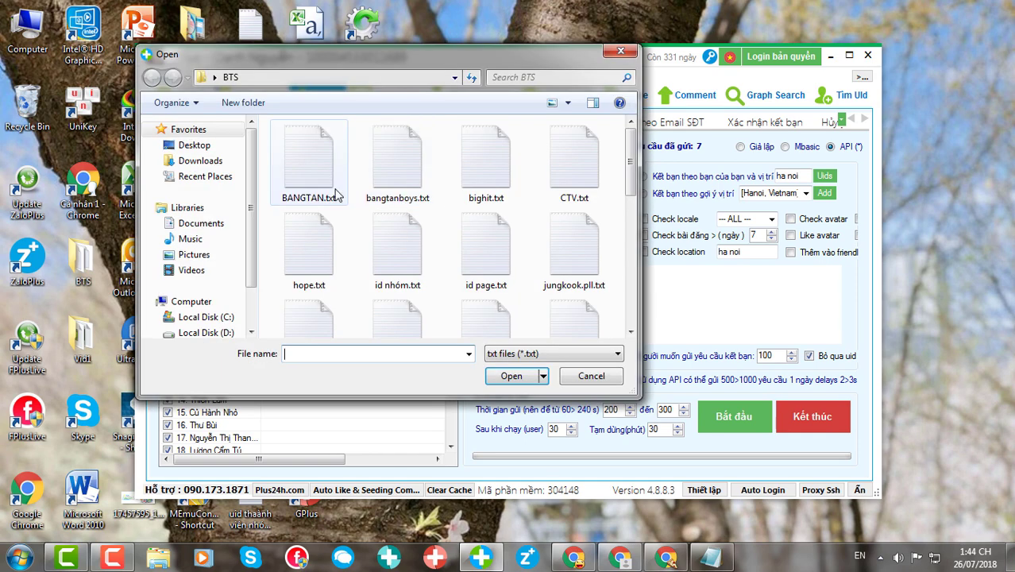
pyautogui.click(309, 163)
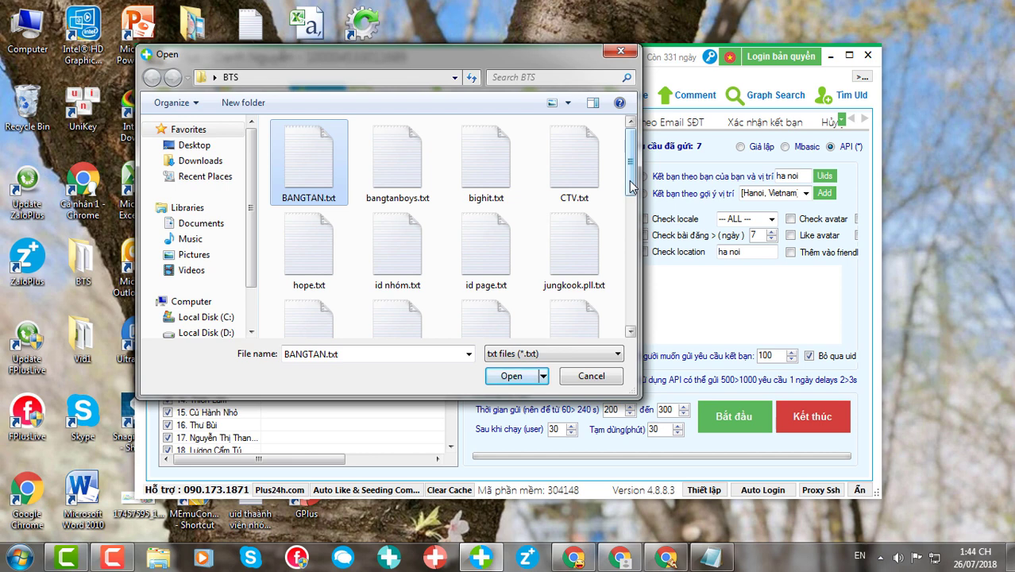
pyautogui.scroll(-3, 477, 174)
pyautogui.scroll(3, 476, 199)
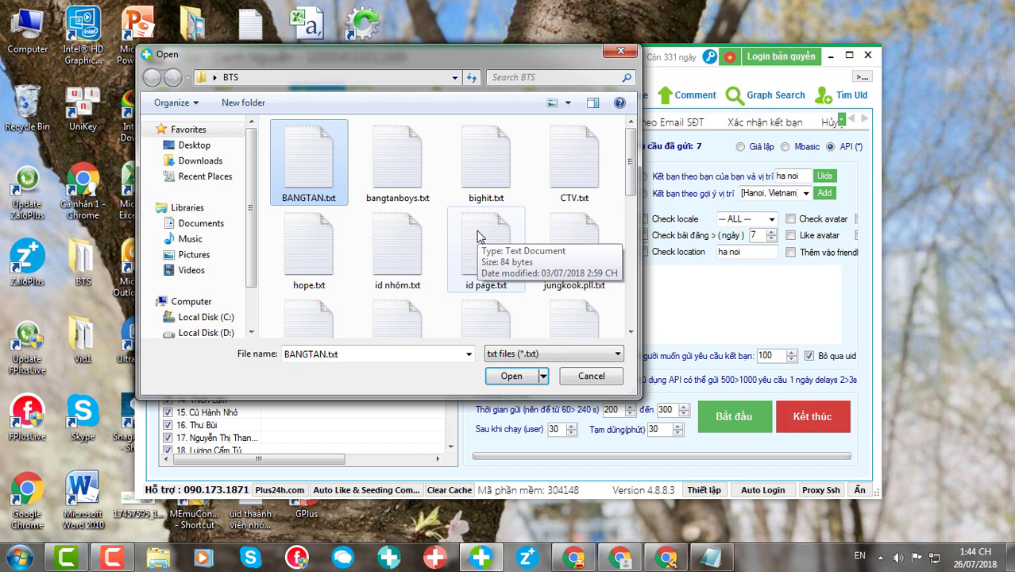
pyautogui.click(614, 54)
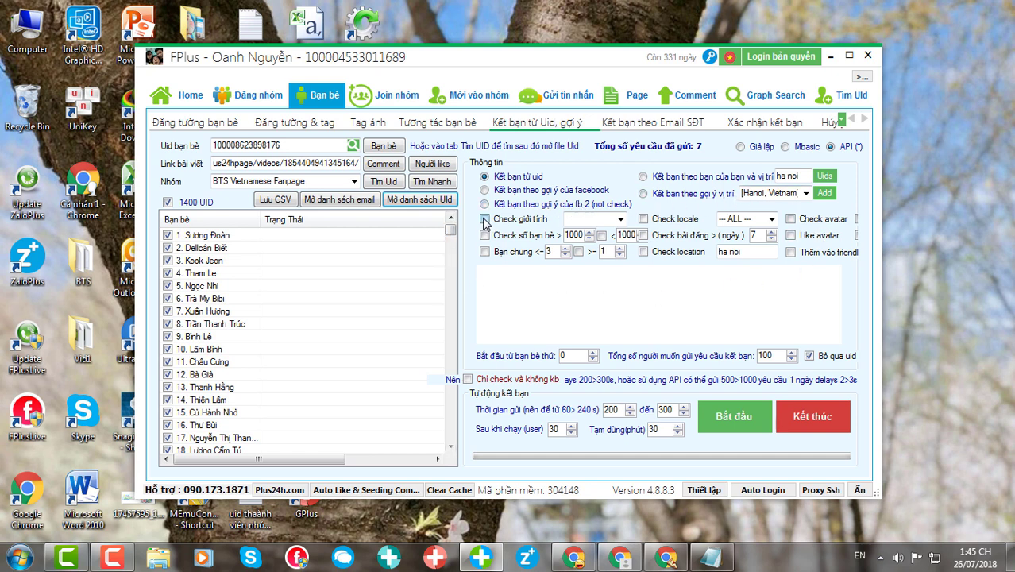
pyautogui.click(620, 219)
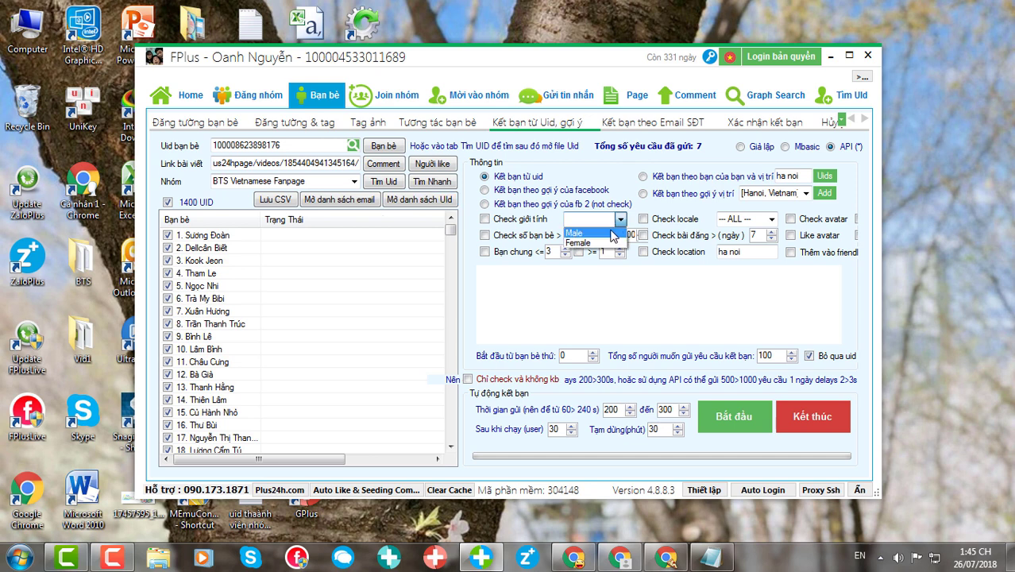
pyautogui.click(620, 219)
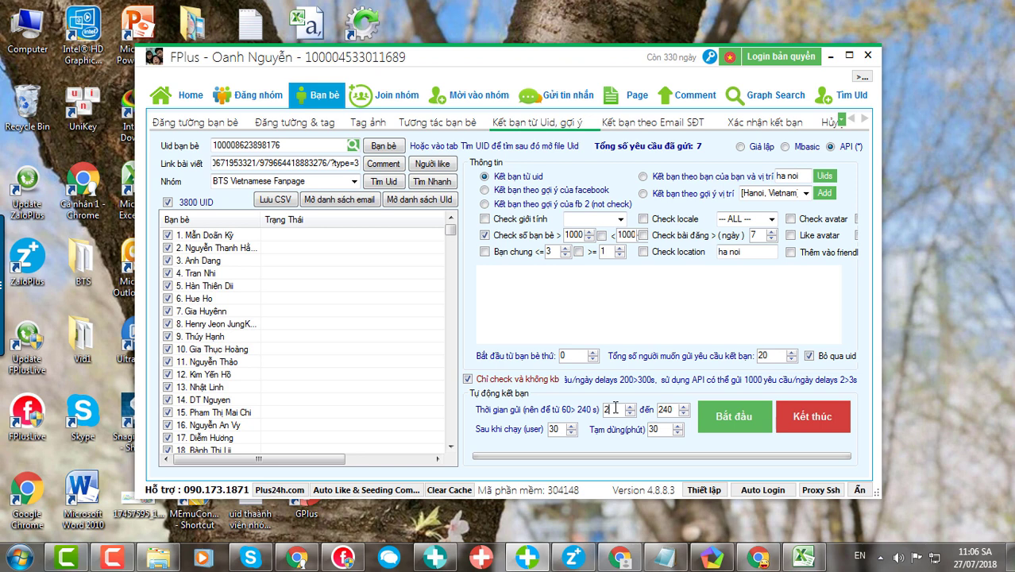
# Set the sending interval to 60 to 240 seconds and start the check-only run on the loaded UIDs
pyautogui.moveTo(664, 409); pyautogui.dragTo(651, 414)
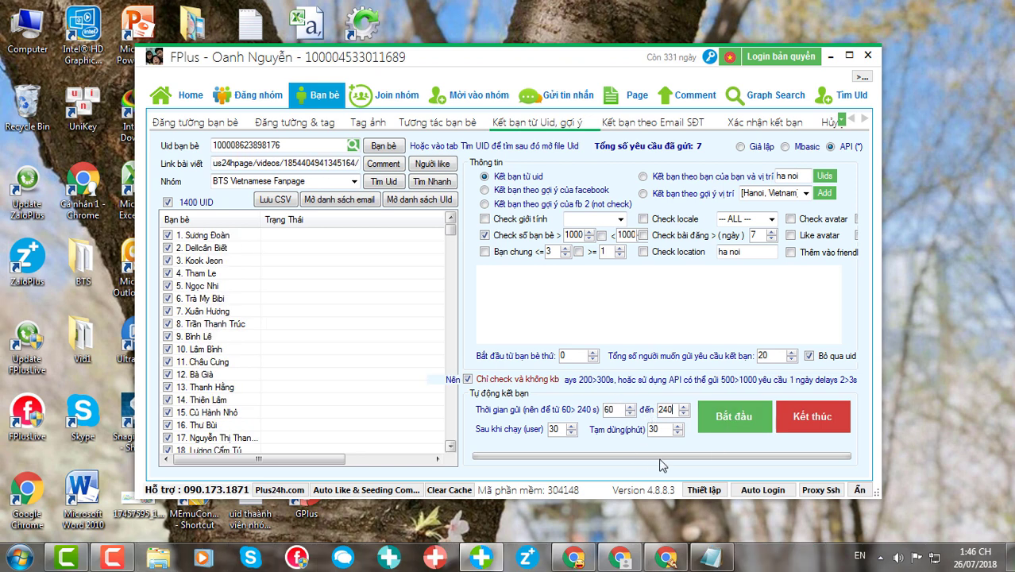
pyautogui.click(730, 418)
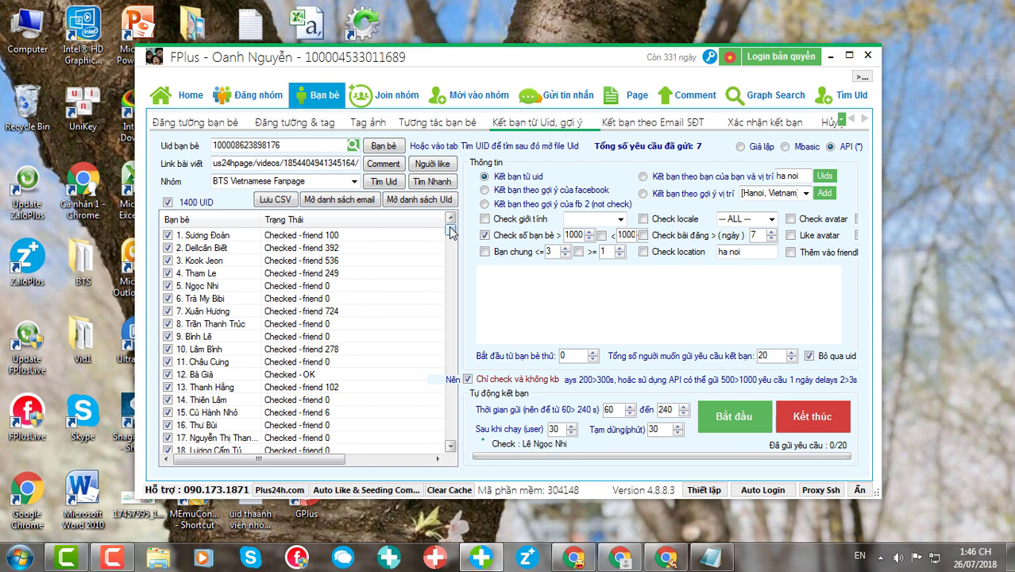
pyautogui.moveTo(449, 230); pyautogui.dragTo(451, 234)
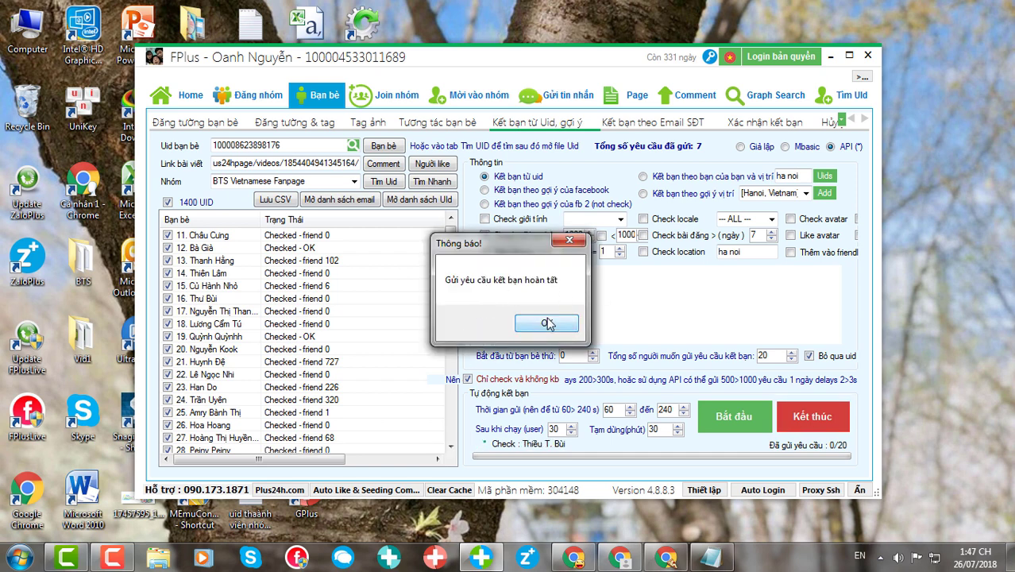
# Choose "Kết bạn theo gợi ý của facebook" as the source and run the check-only pass on the suggested friends
pyautogui.click(547, 324)
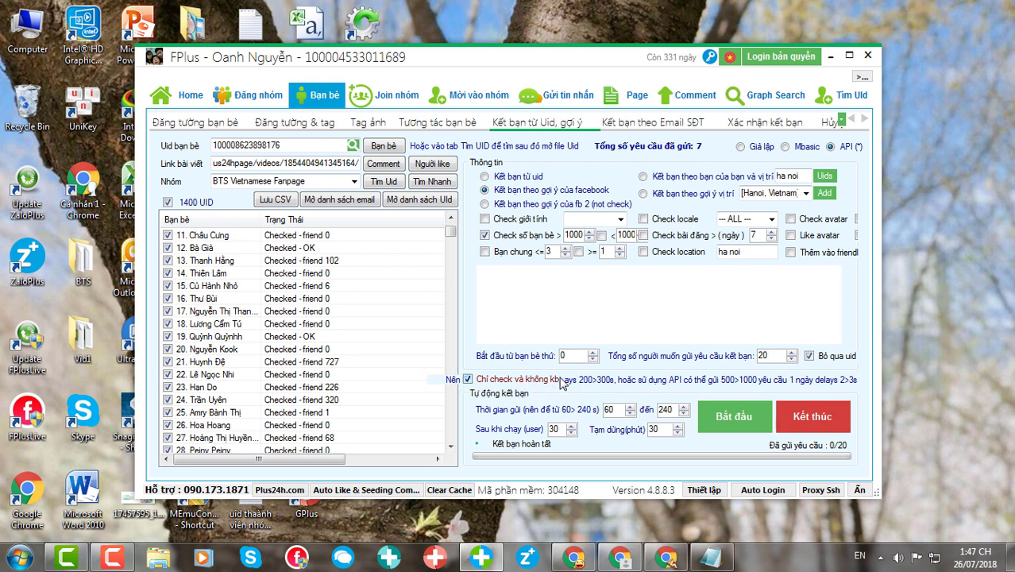
pyautogui.click(735, 421)
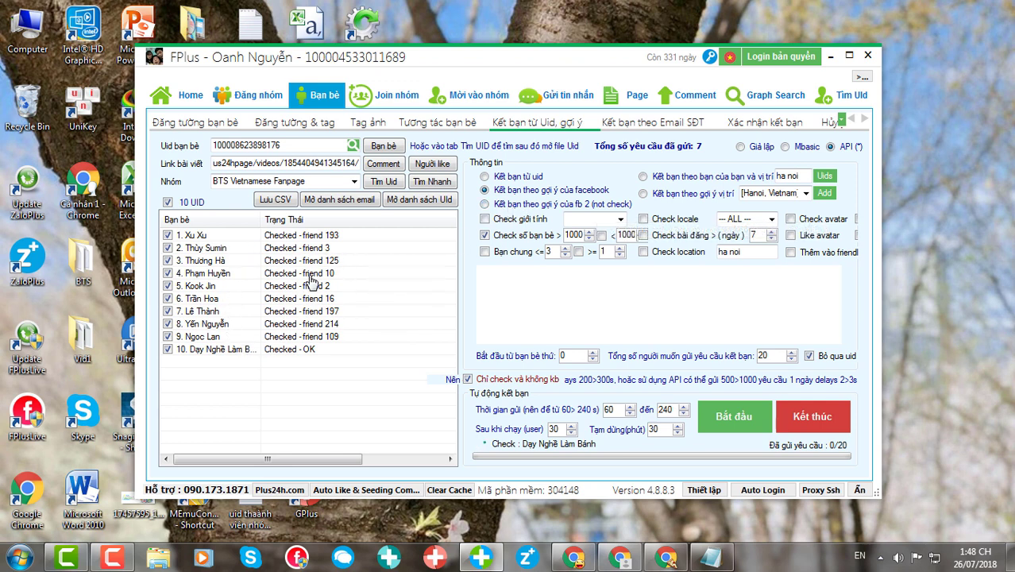
pyautogui.click(484, 235)
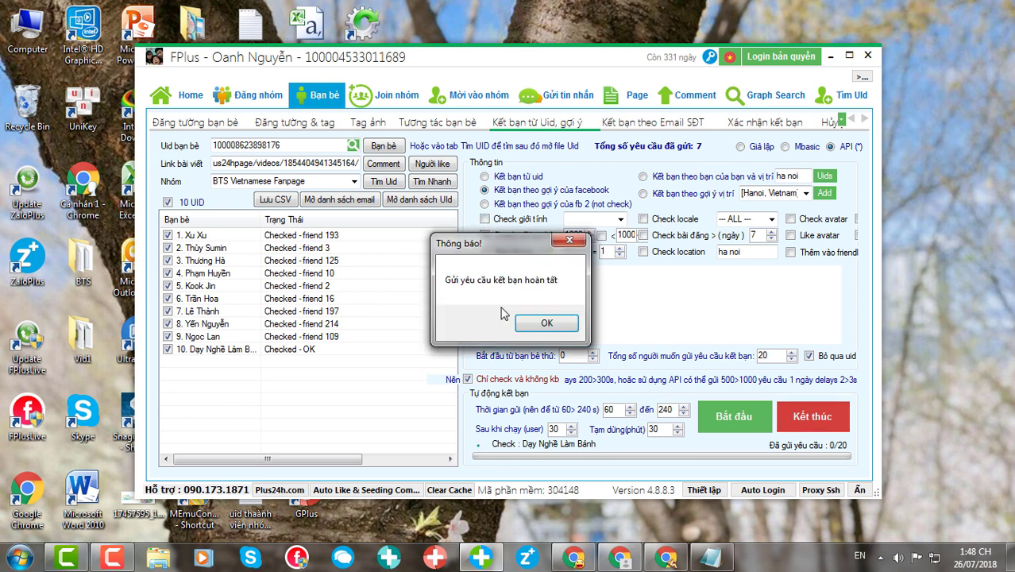
pyautogui.click(545, 324)
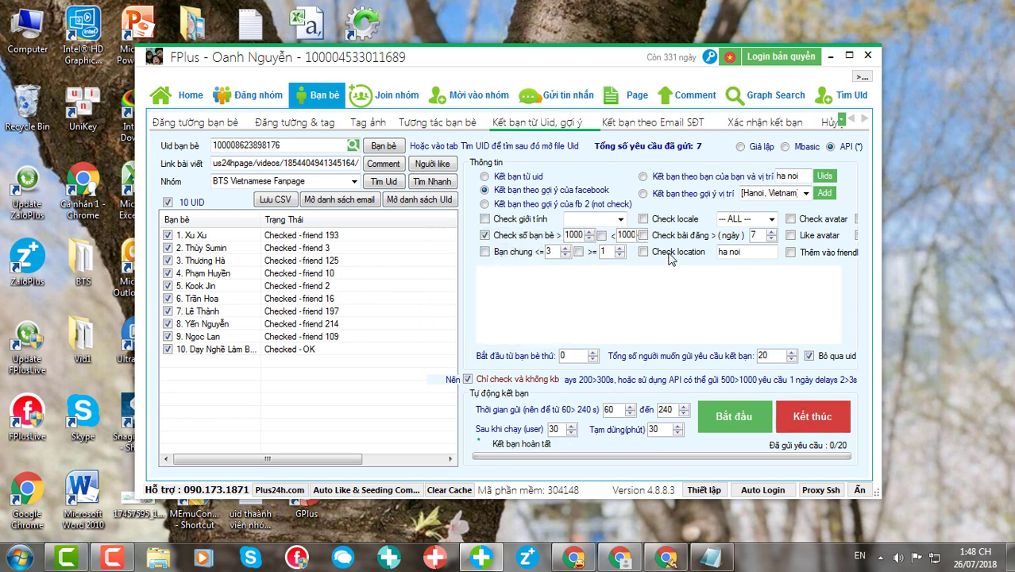
# Open the UID list for "Kết bạn theo bạn của bạn và vị trí" and copy the first three UIDs from "uid thành viên nhóm.txt" in Notepad
pyautogui.click(643, 177)
pyautogui.click(825, 175)
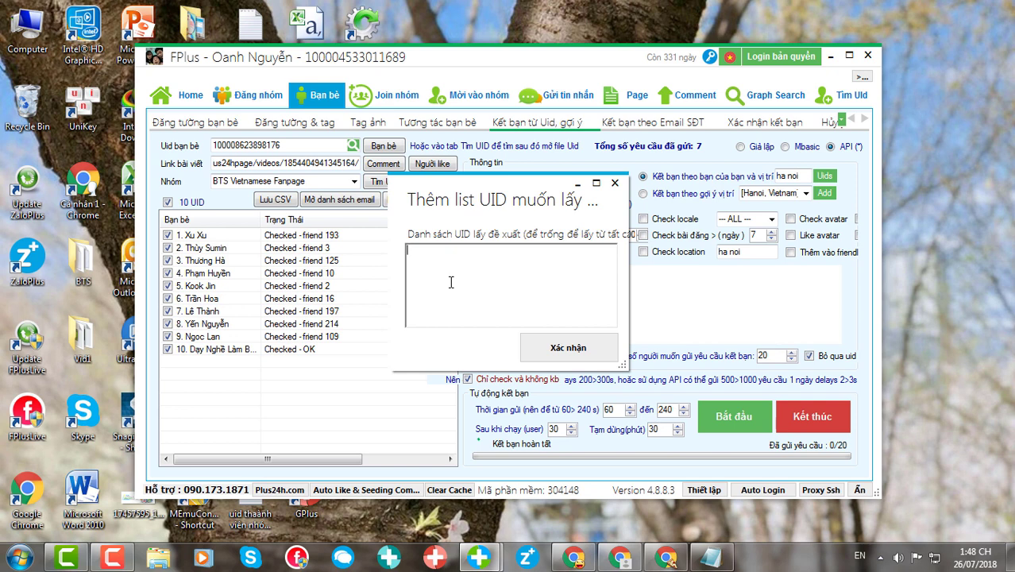
pyautogui.click(711, 557)
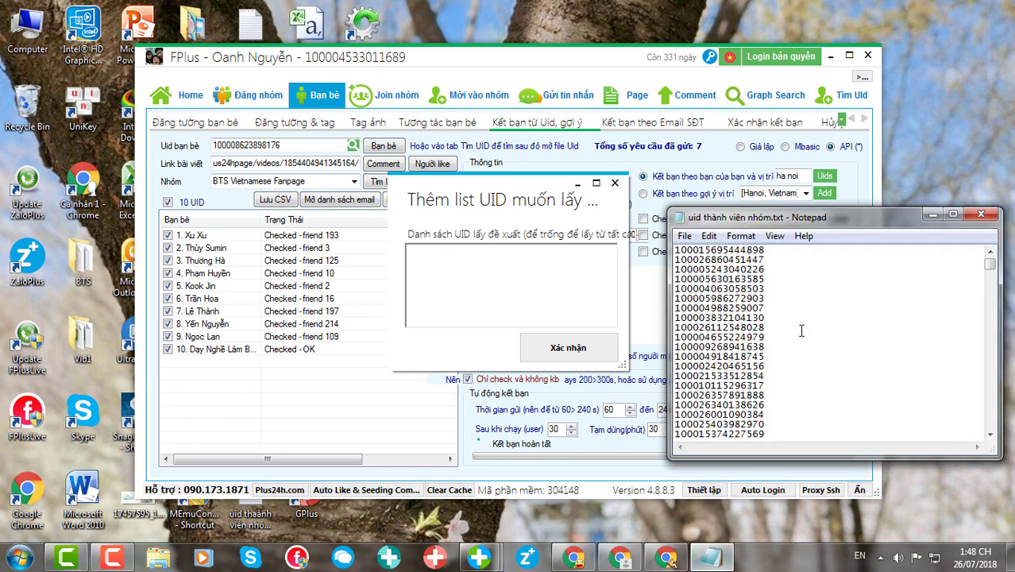
pyautogui.moveTo(743, 268); pyautogui.dragTo(675, 250)
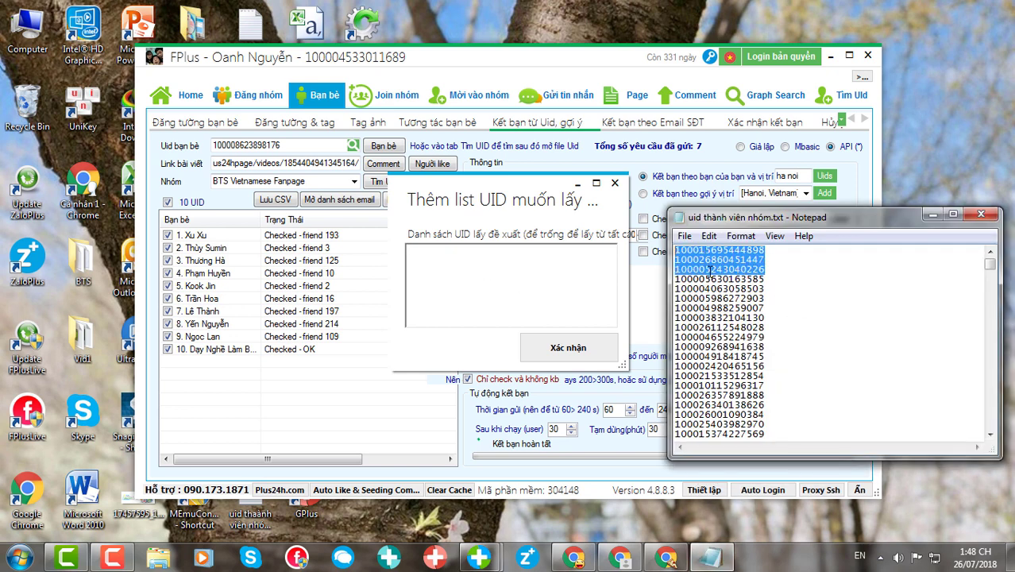
pyautogui.rightClick(709, 261)
pyautogui.click(738, 314)
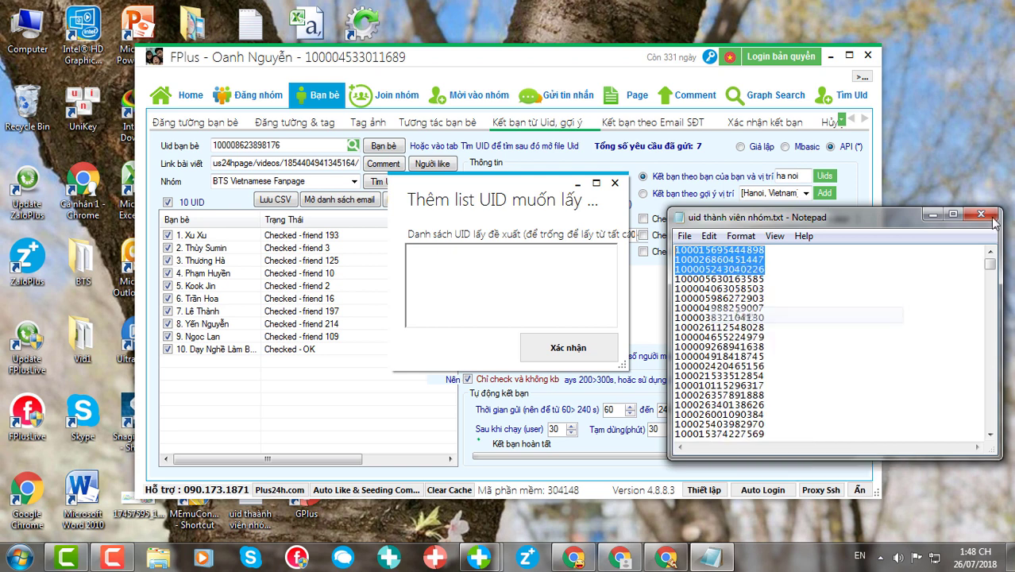
# Minimize Notepad, then paste the three copied UIDs into the FPlus source UID list and confirm it
pyautogui.click(928, 218)
pyautogui.rightClick(485, 257)
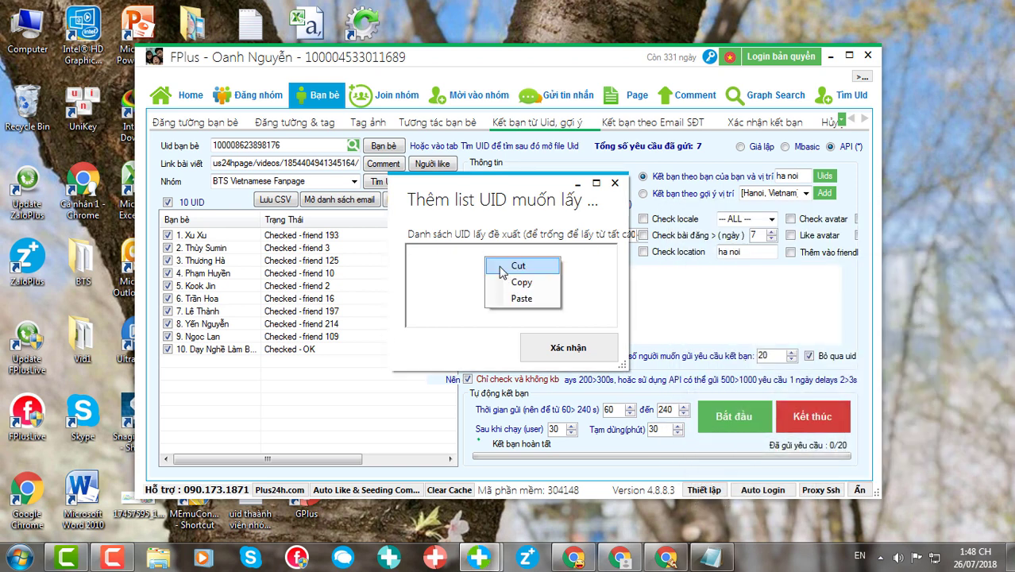
pyautogui.click(509, 300)
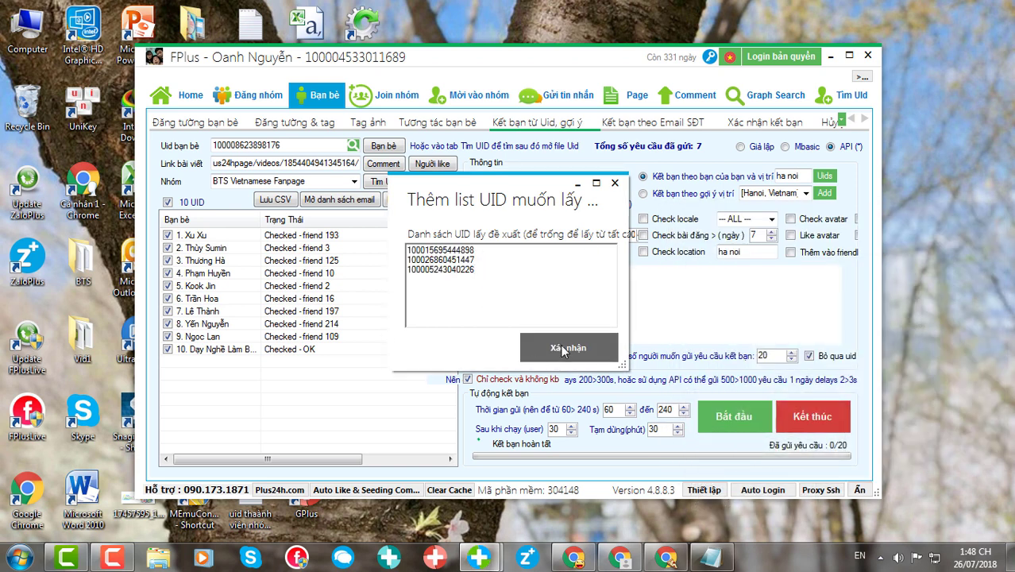
pyautogui.click(562, 349)
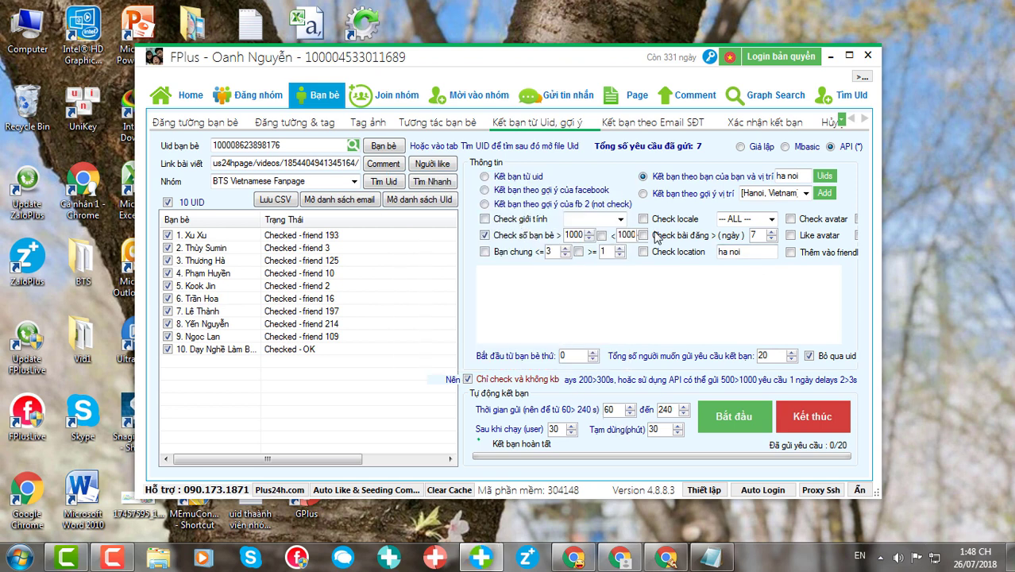
# Run the check-only search for friends of those UIDs with the location "ha noi" and look through the loaded list
pyautogui.click(726, 417)
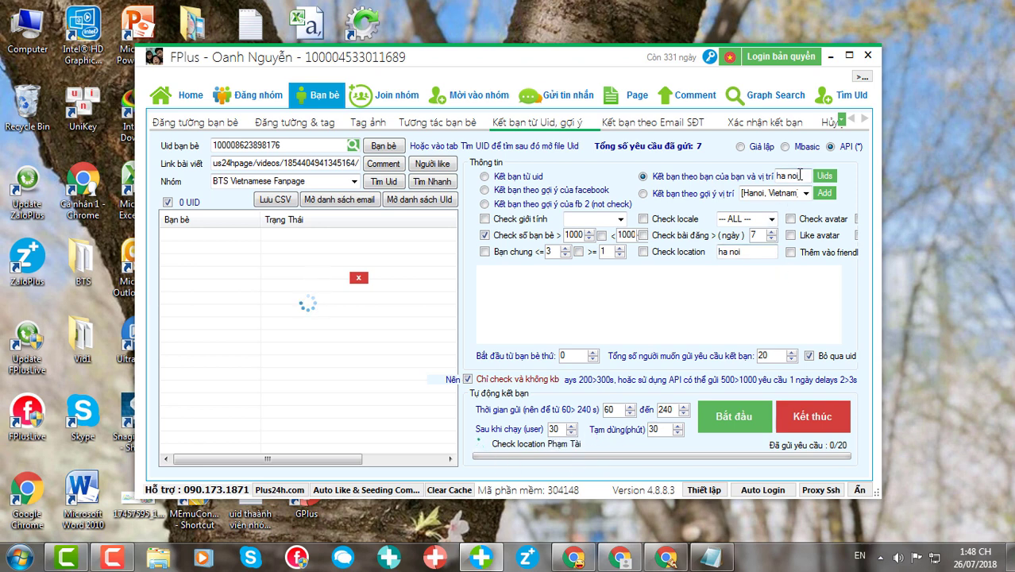
pyautogui.moveTo(798, 177); pyautogui.dragTo(778, 176)
pyautogui.write('ha noi')
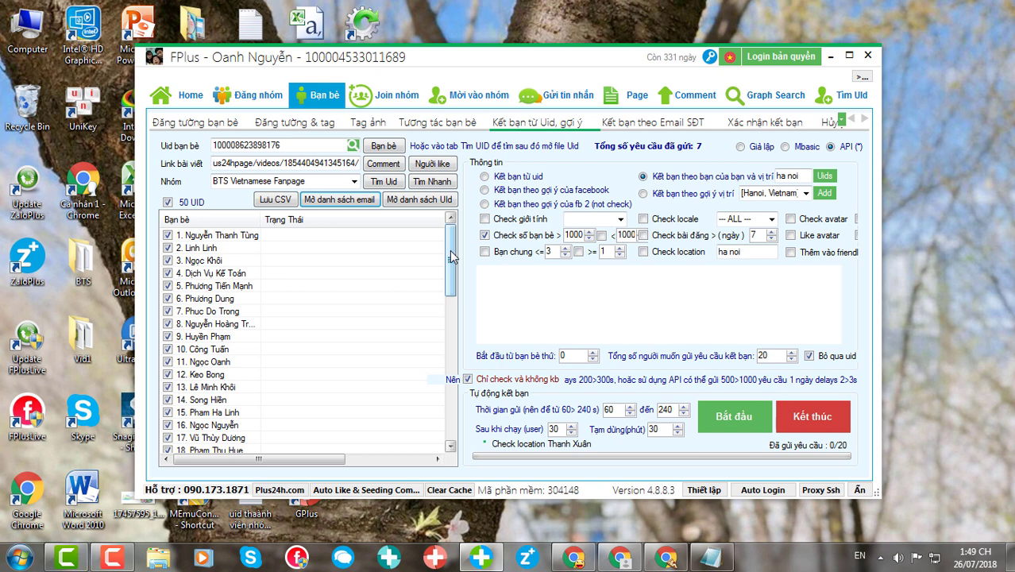
pyautogui.moveTo(450, 256)
pyautogui.mouseDown()
pyautogui.moveTo(442, 389)
pyautogui.moveTo(440, 253)
pyautogui.mouseUp()
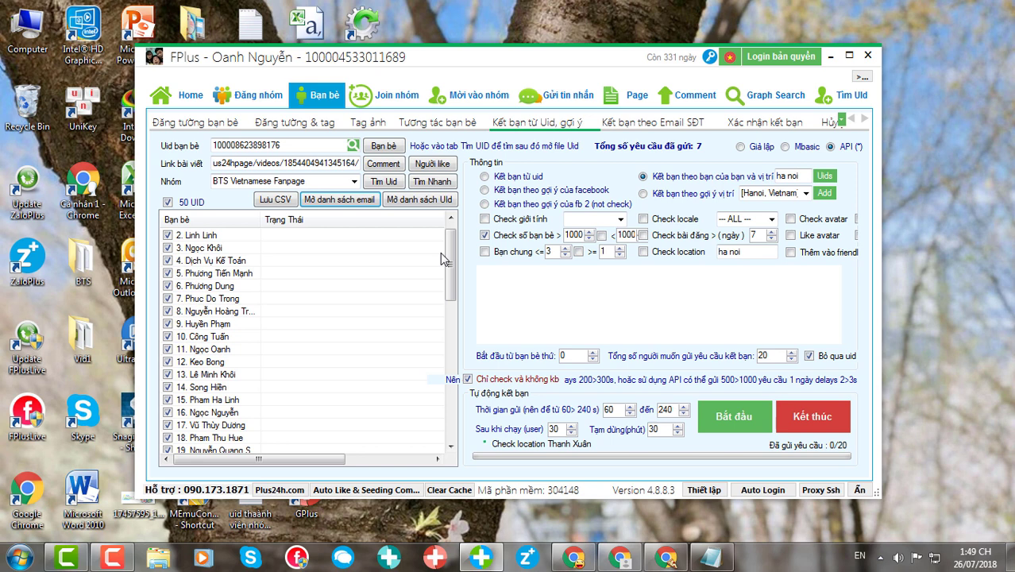
pyautogui.moveTo(450, 263); pyautogui.dragTo(436, 246)
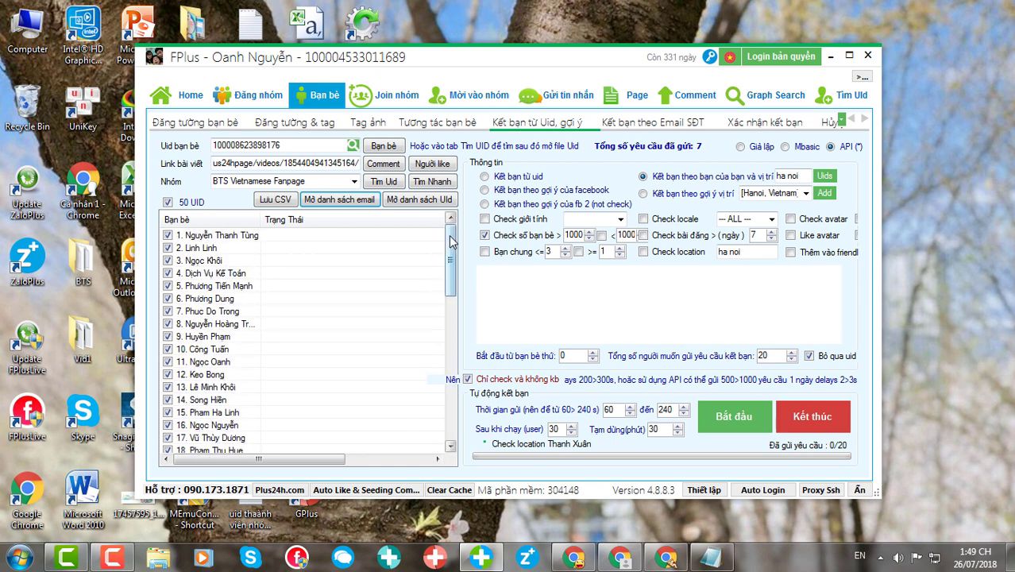
pyautogui.click(485, 234)
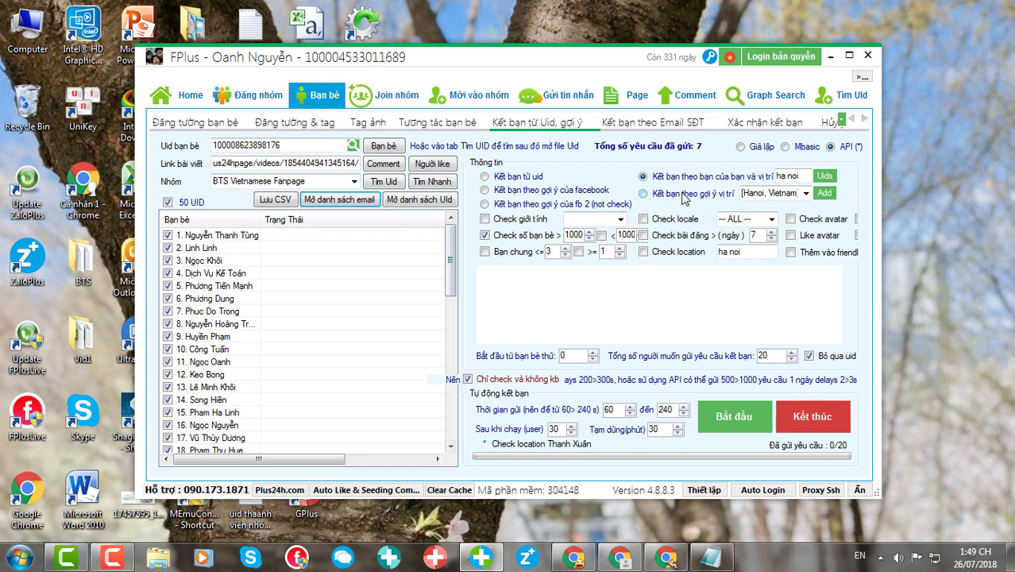
# Choose "Kết bạn theo gợi ý vị trí" with the location "Hanoi, Vietnam" and run the check-only pass to completion
pyautogui.click(642, 194)
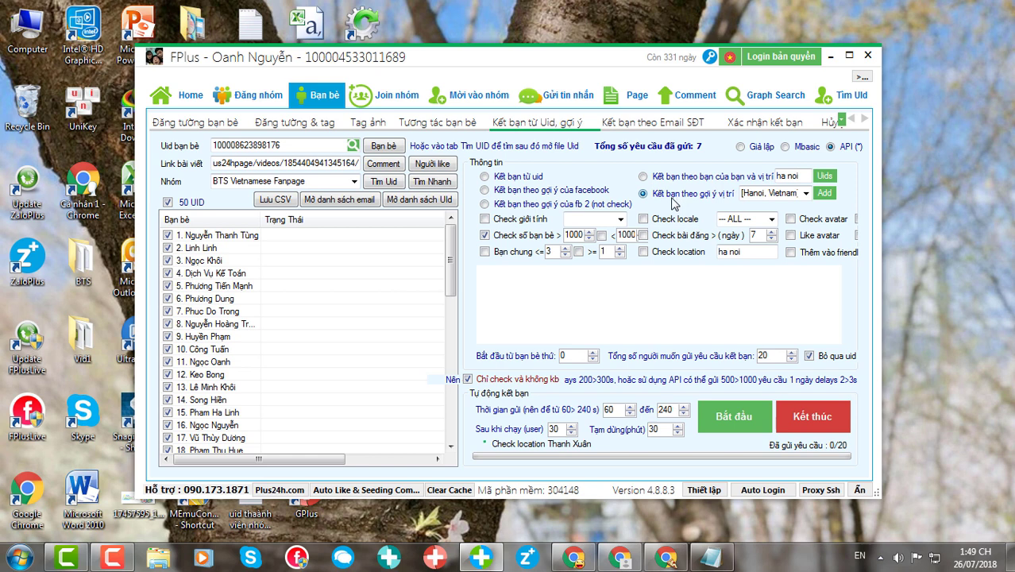
pyautogui.click(805, 193)
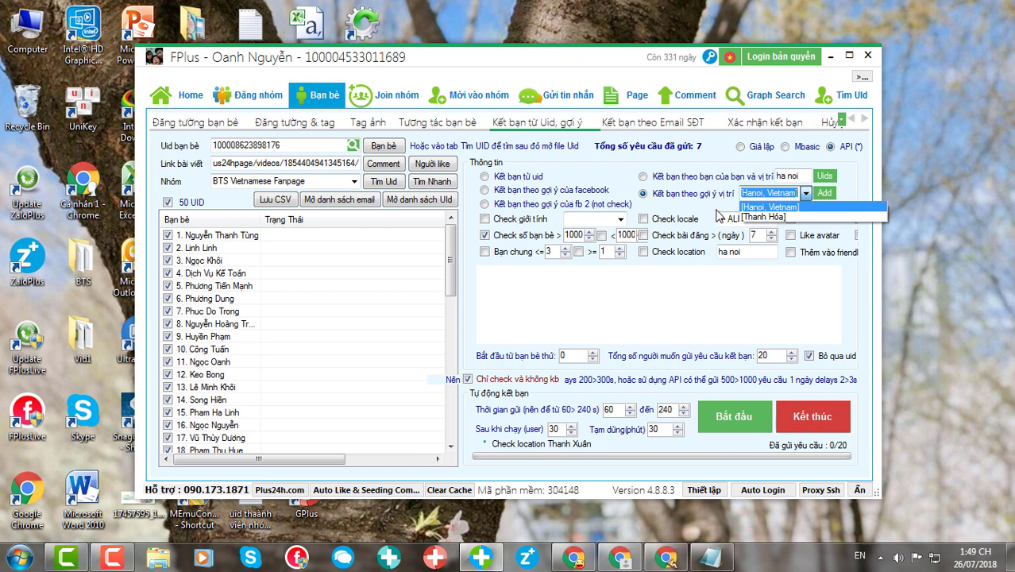
pyautogui.click(766, 208)
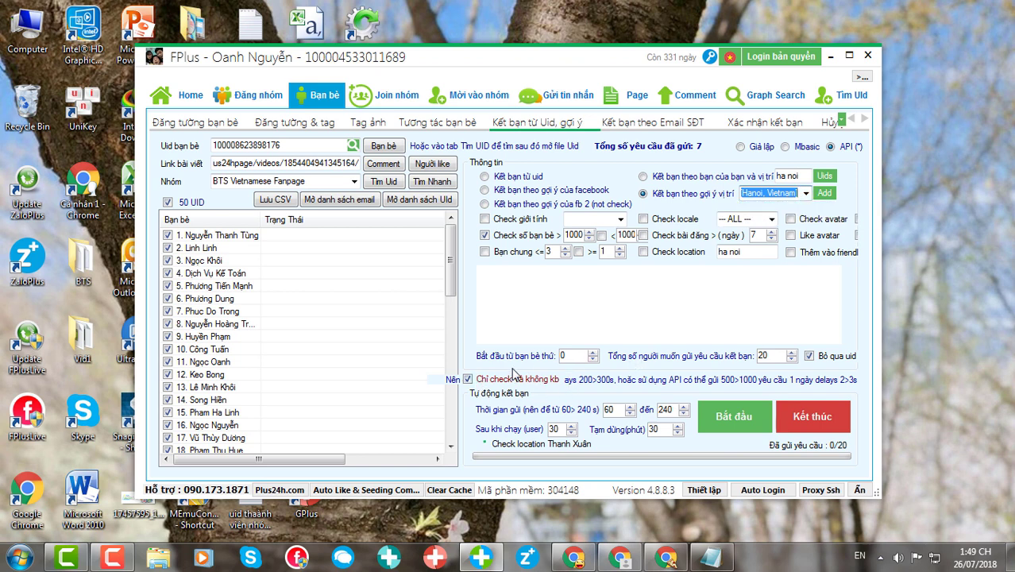
pyautogui.click(732, 419)
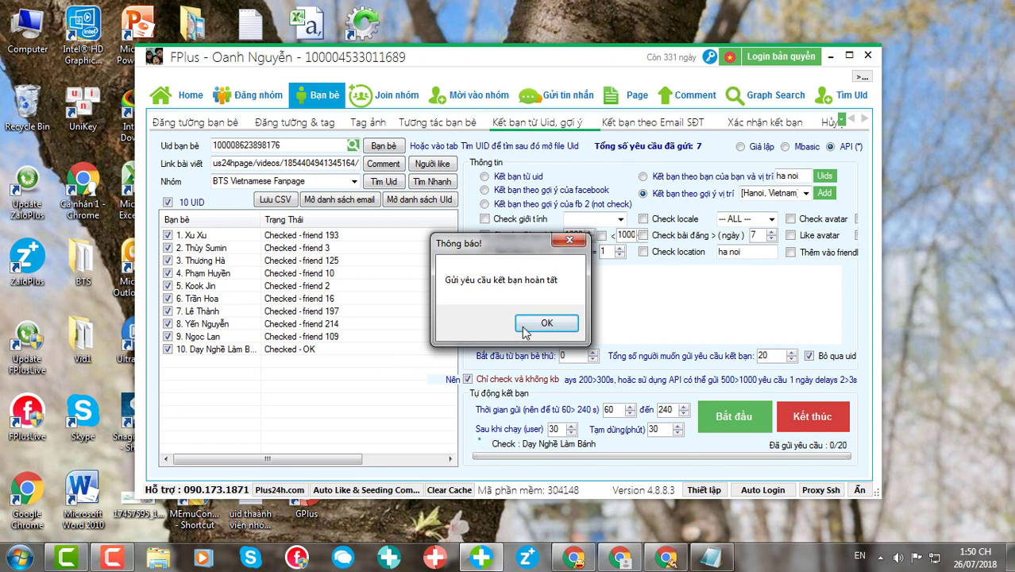
pyautogui.click(545, 323)
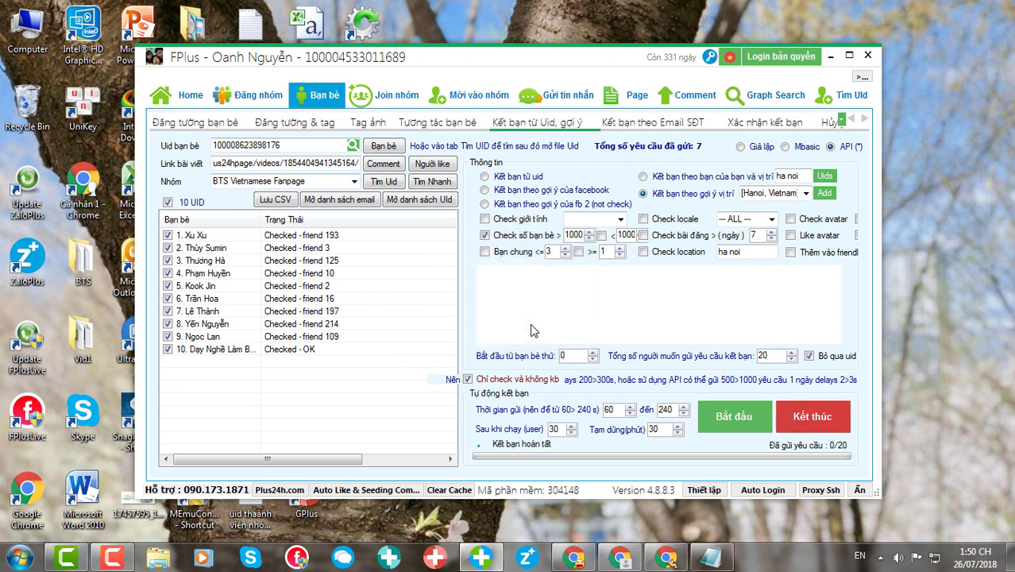